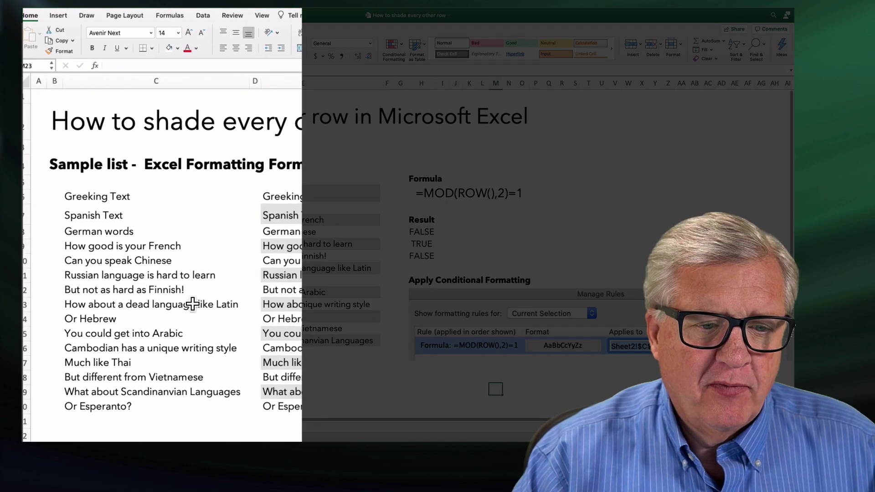
- Select alternate list cells C7 through C19, Spanish Text to Scandinavian Languages, and fill them light green
click(127, 221)
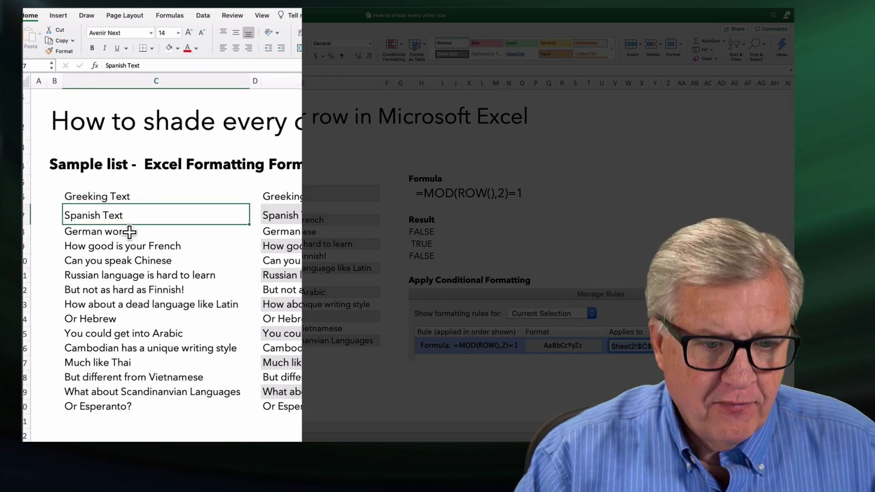
super+click(131, 248)
super+click(130, 275)
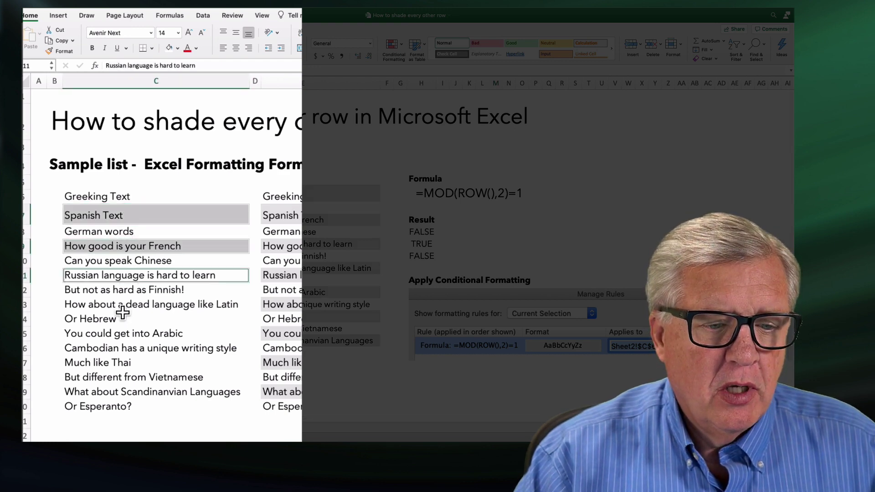
super+click(117, 304)
super+click(117, 335)
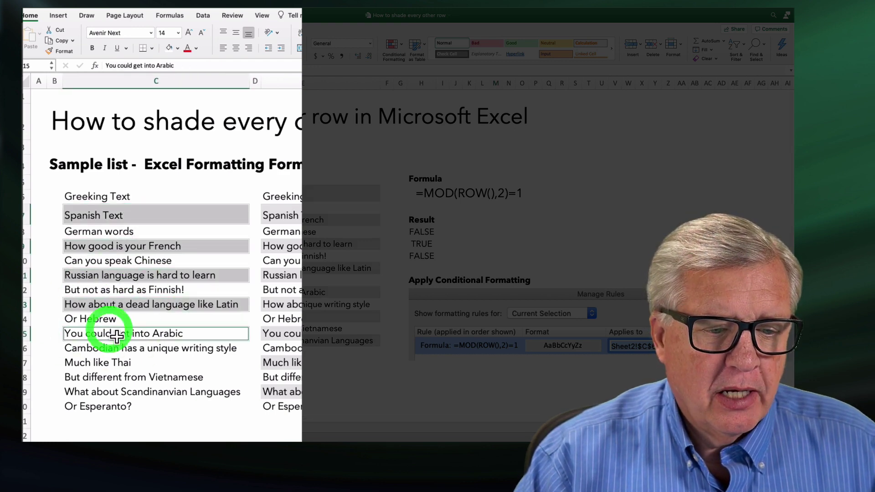
super+click(114, 362)
super+click(109, 395)
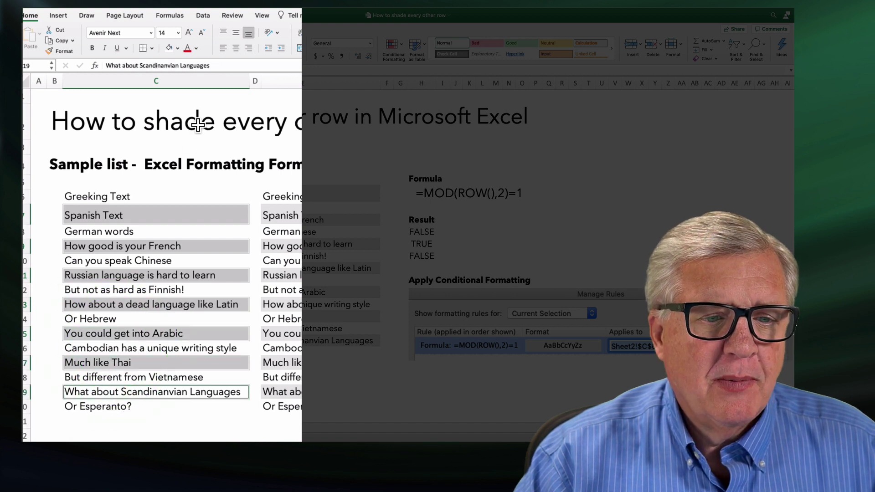
click(177, 49)
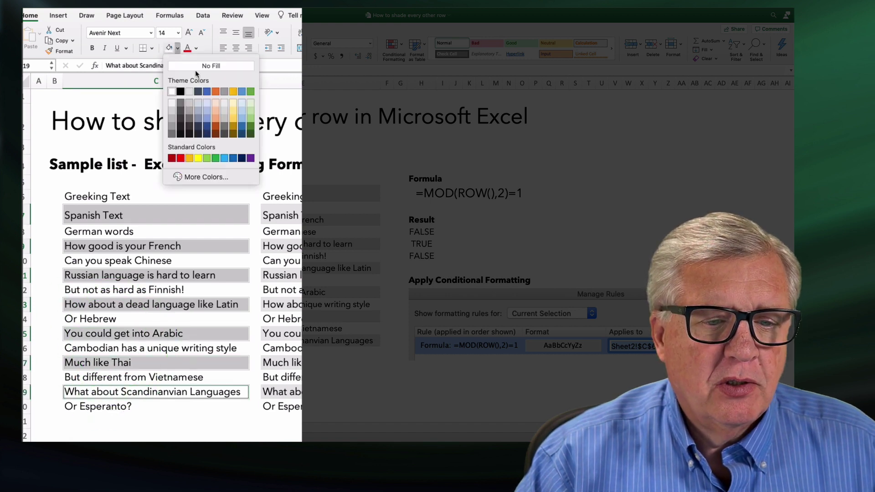
click(253, 103)
click(280, 421)
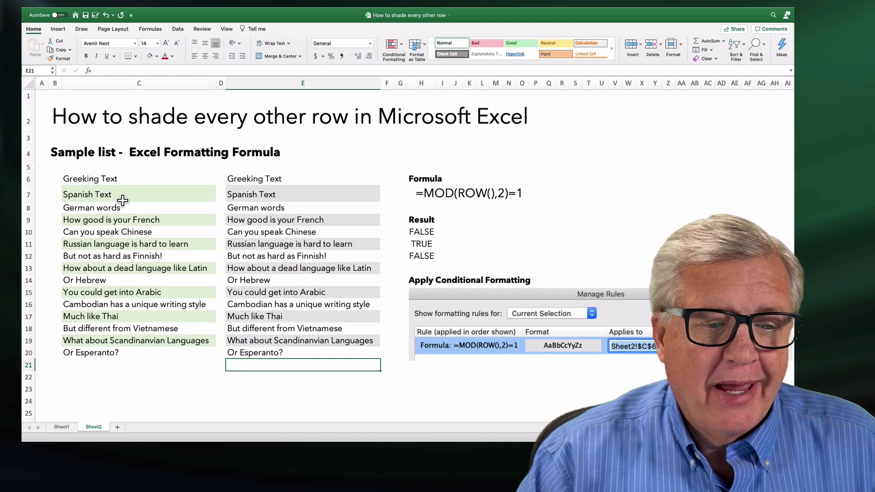
- Middle-align the text of both lists in C6:E20, then select the column C list C6:C21
click(116, 185)
drag(116, 185, 270, 357)
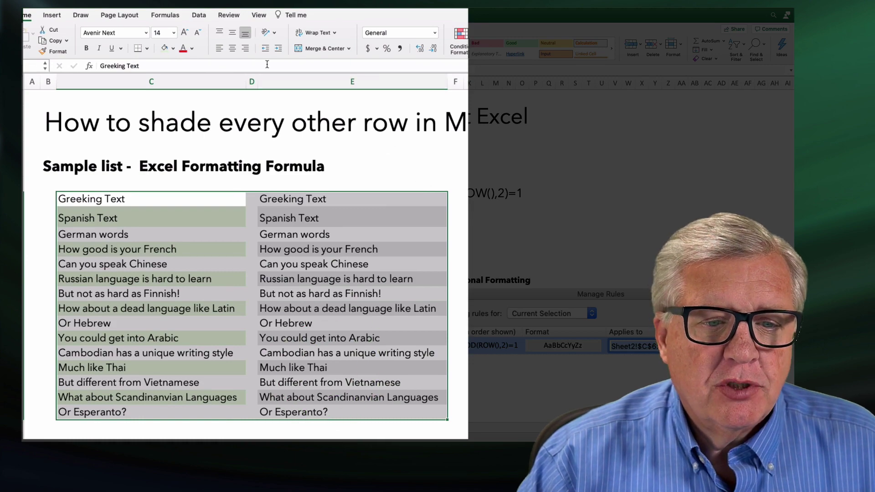
click(232, 32)
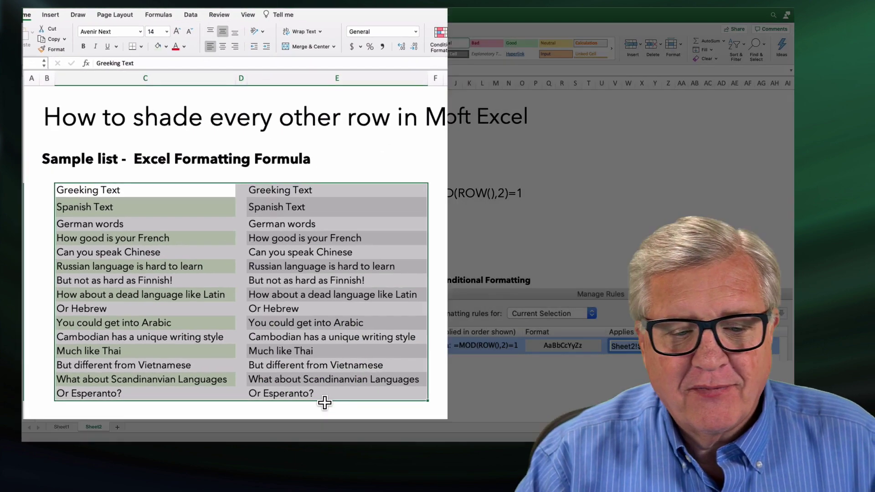
click(296, 389)
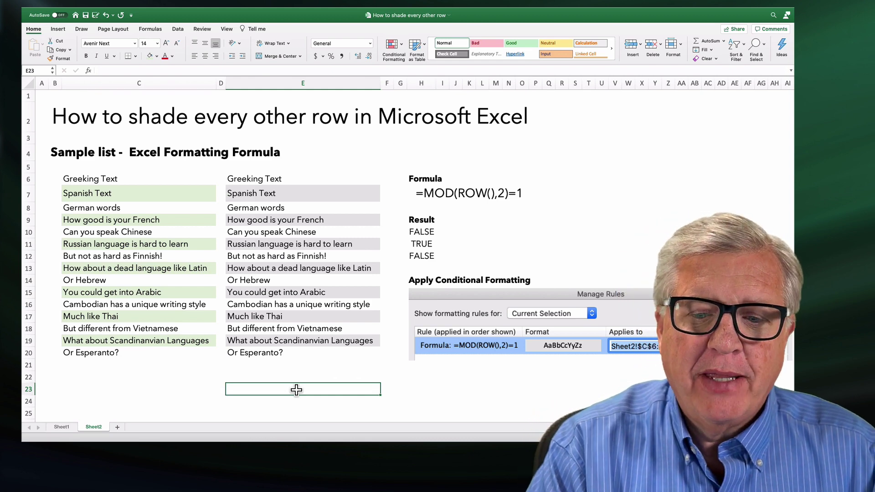
drag(168, 188, 178, 373)
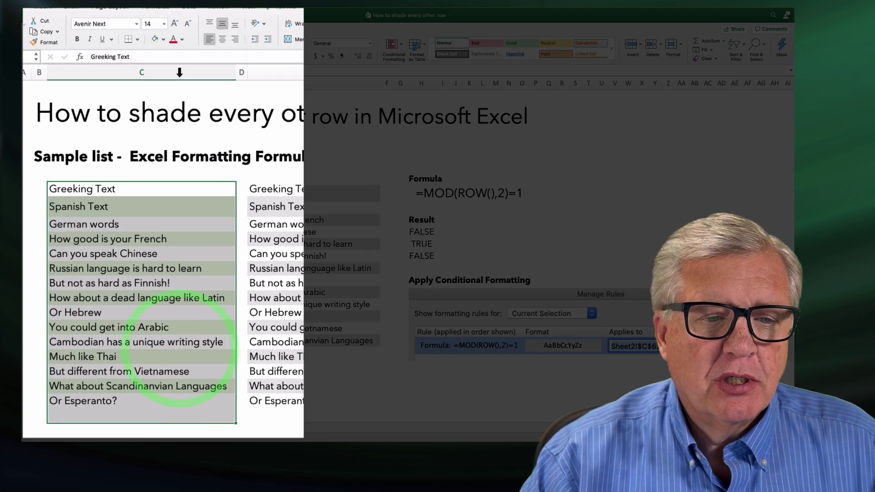
- Set the selected column C list to No Fill, removing the hand-applied green
click(163, 40)
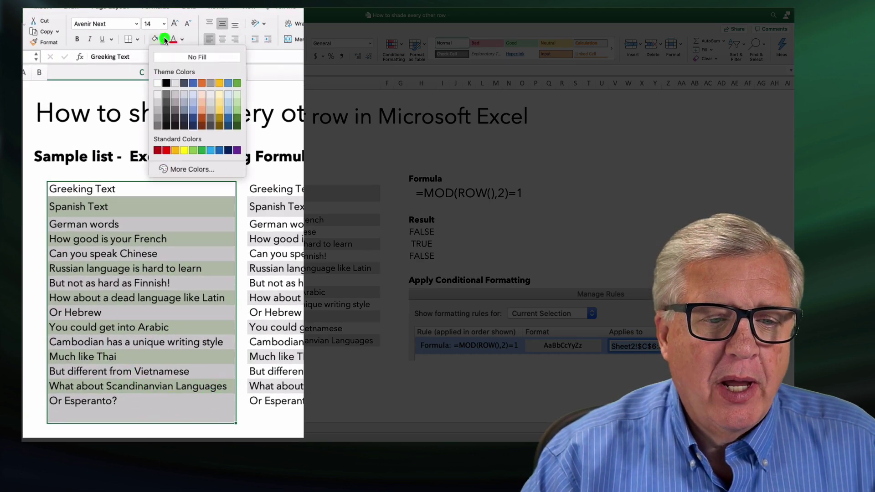
click(151, 93)
click(272, 370)
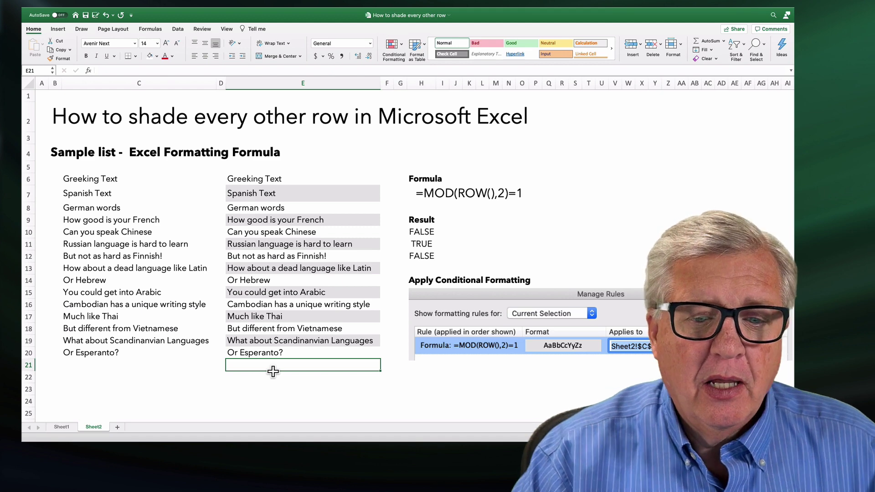
- Select C6:C20 and open a New Formatting Rule dialog, moved clear of the list
drag(106, 182, 118, 359)
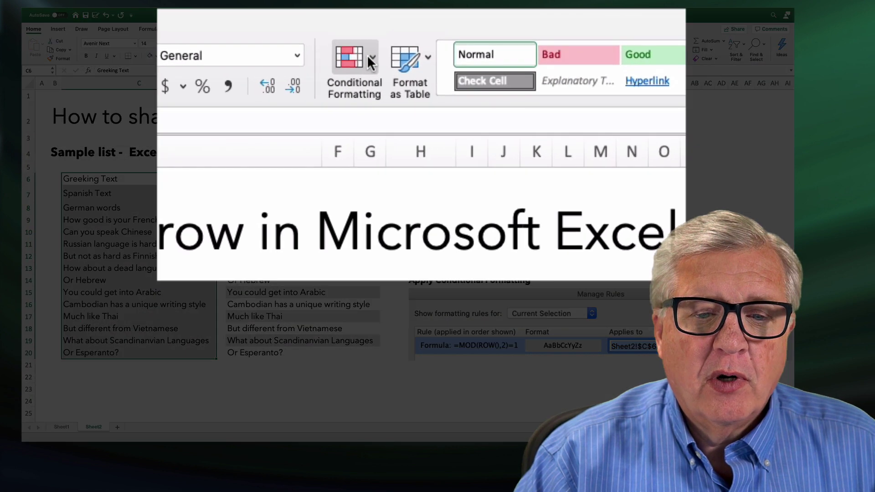
click(367, 55)
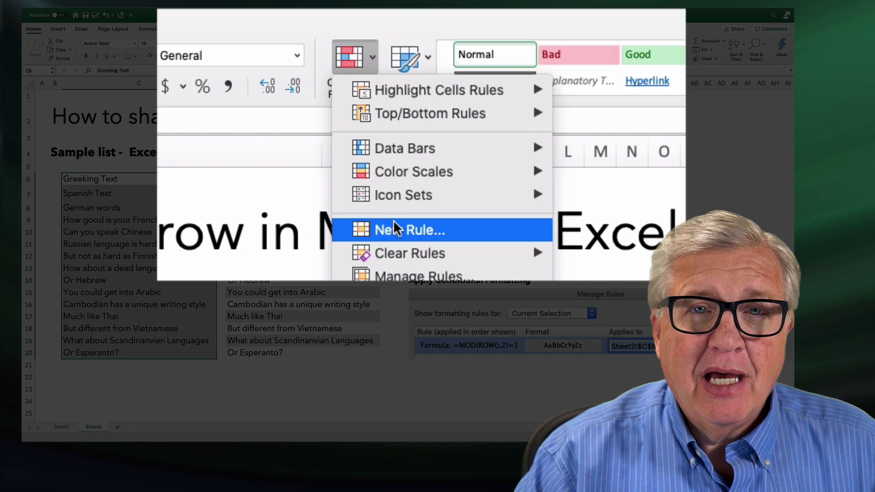
click(394, 224)
drag(441, 97, 344, 171)
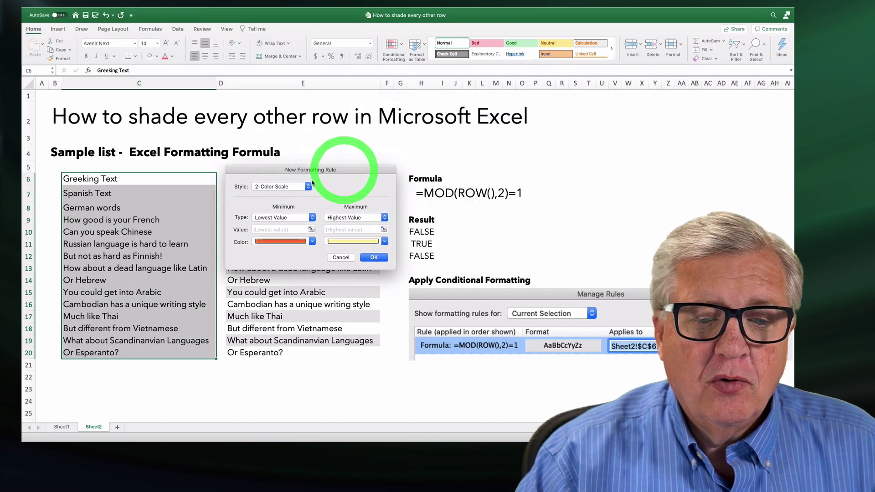
- Switch the rule to Classic style with 'Use a formula to determine which cells to format'
click(307, 186)
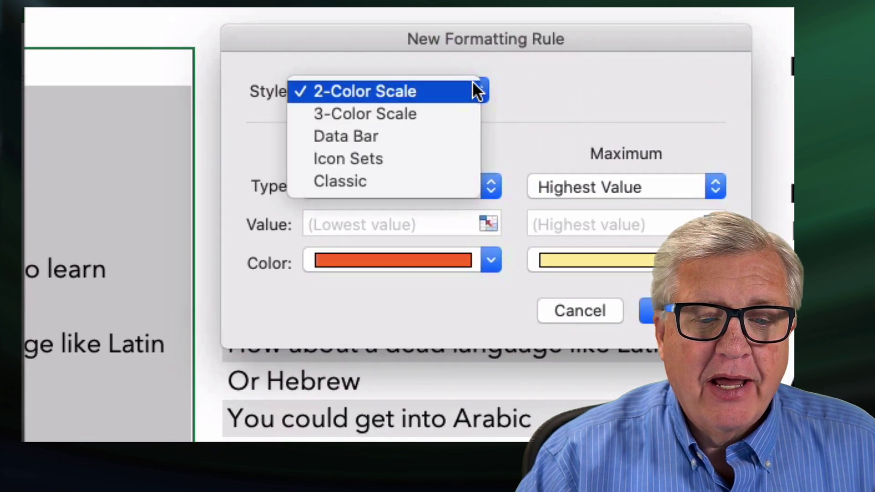
click(365, 177)
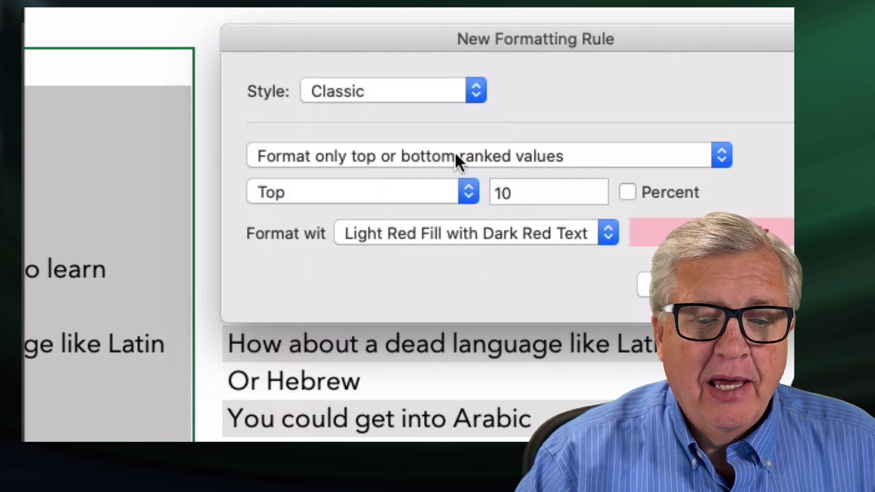
click(456, 156)
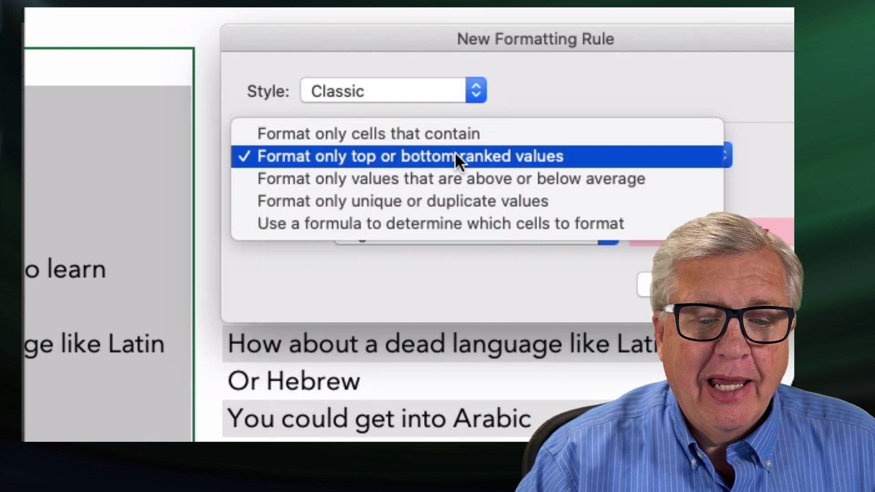
click(460, 223)
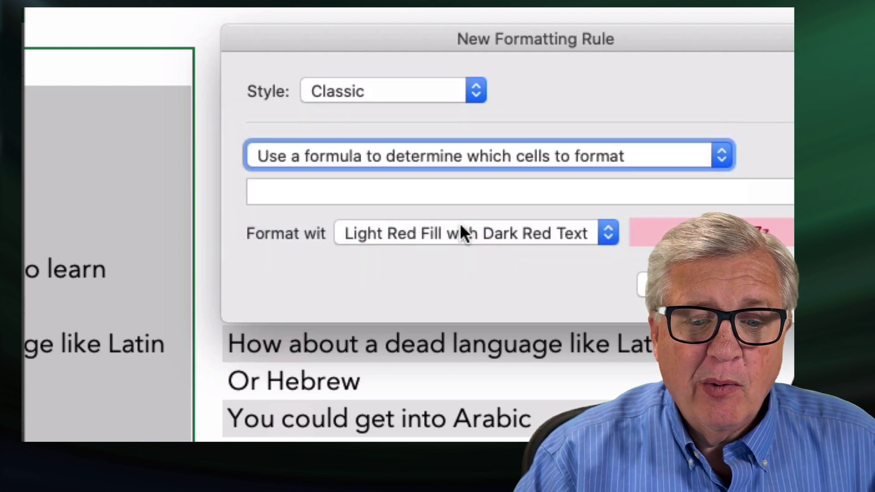
drag(694, 29, 607, 45)
click(399, 209)
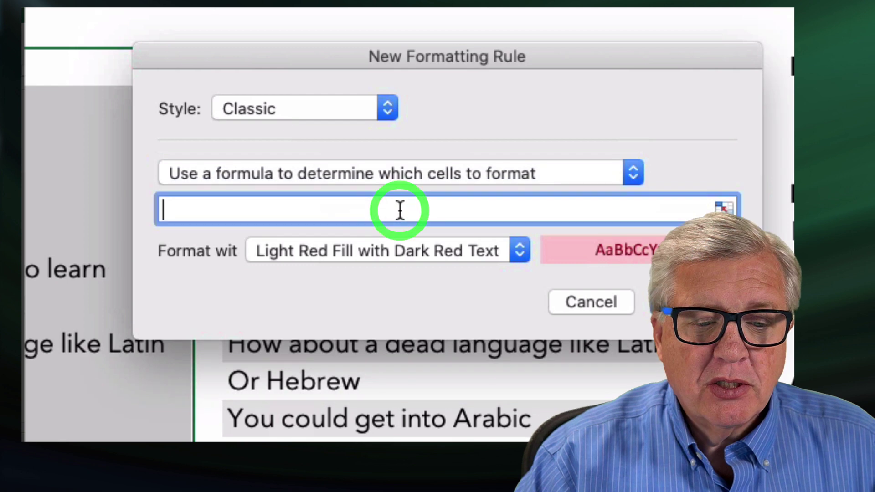
- Enter the rule formula =MOD(ROW(),2)=1 to target odd-numbered rows
text(=D)
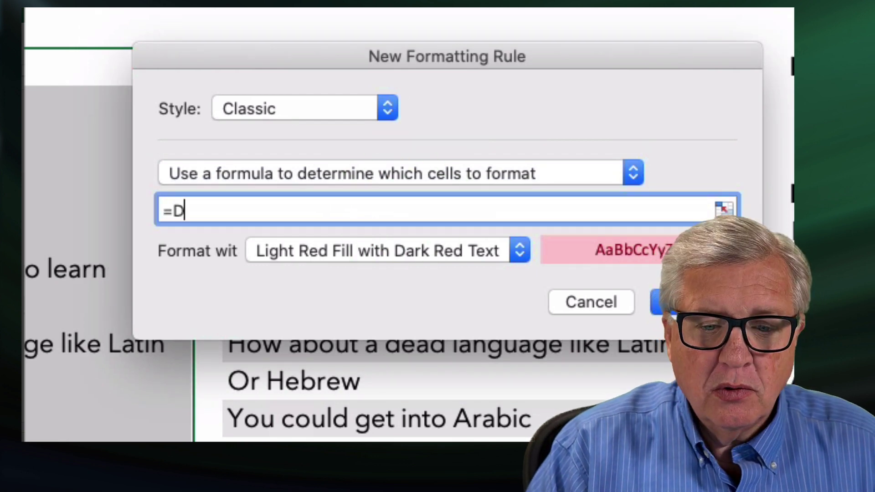
key(BackSpace)
text(MOD(ROW)
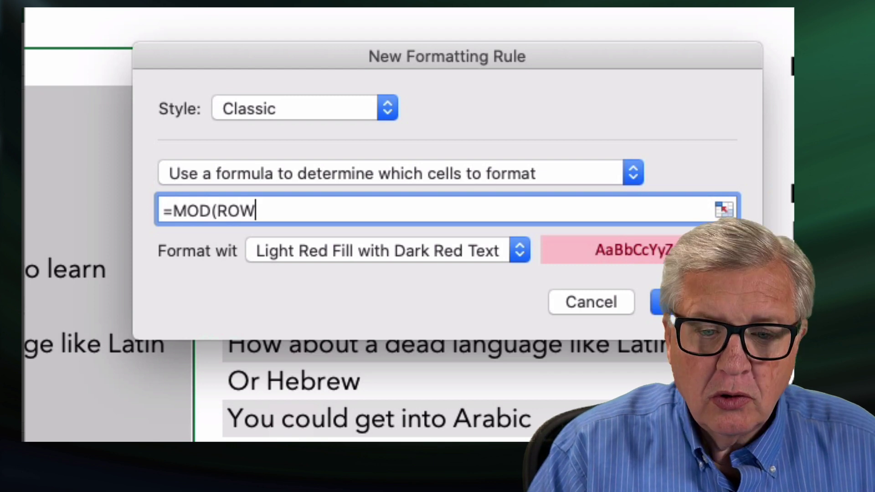
text((),)
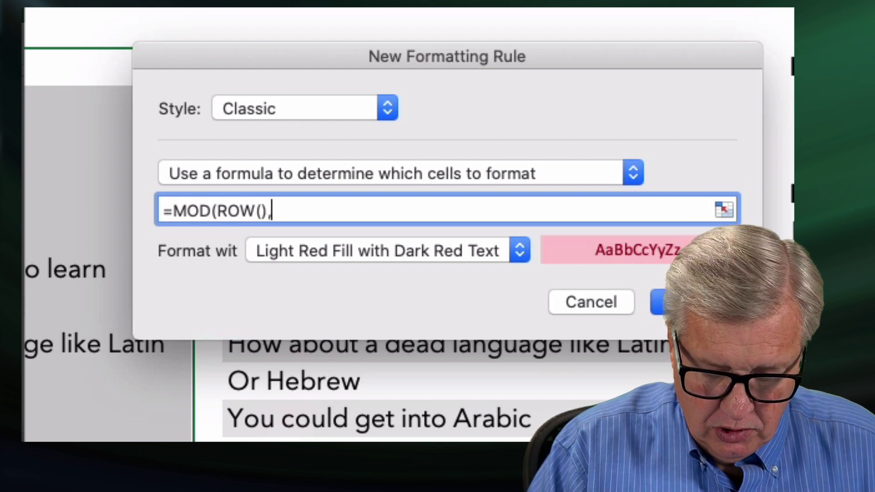
text(2)
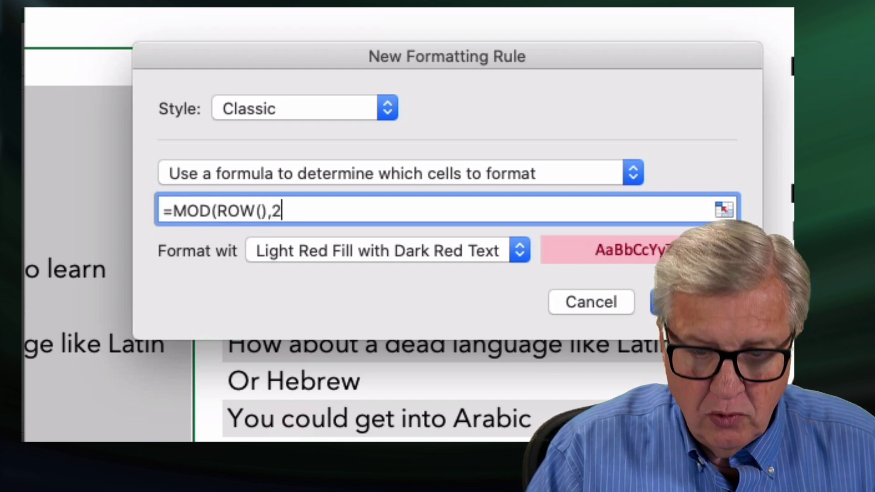
text()=1)
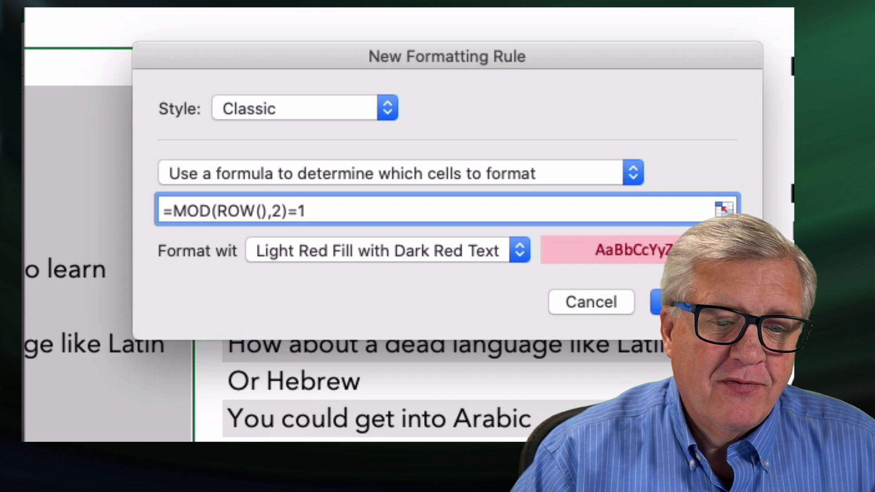
click(519, 249)
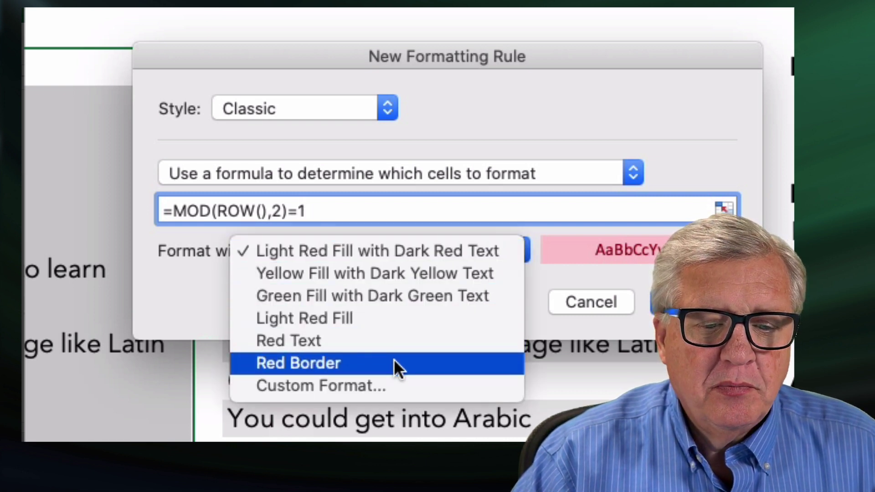
- Give the rule a custom light green background fill and apply it to the column C list
click(379, 385)
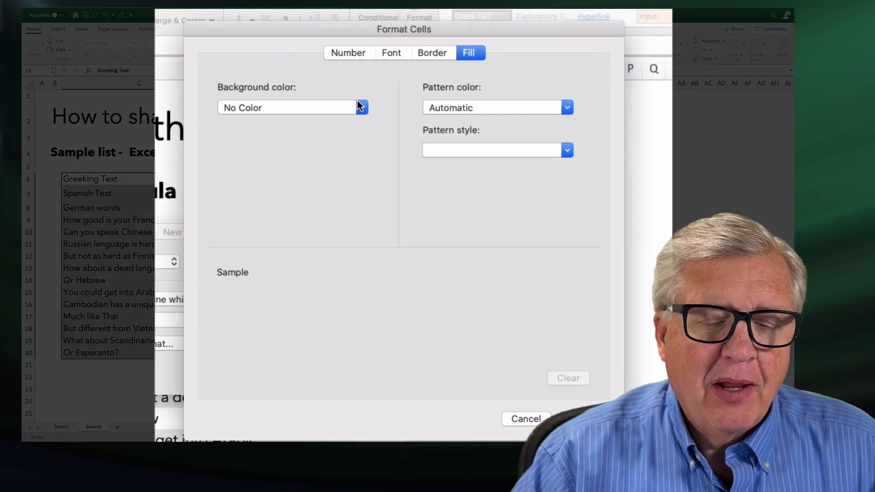
click(361, 107)
click(347, 188)
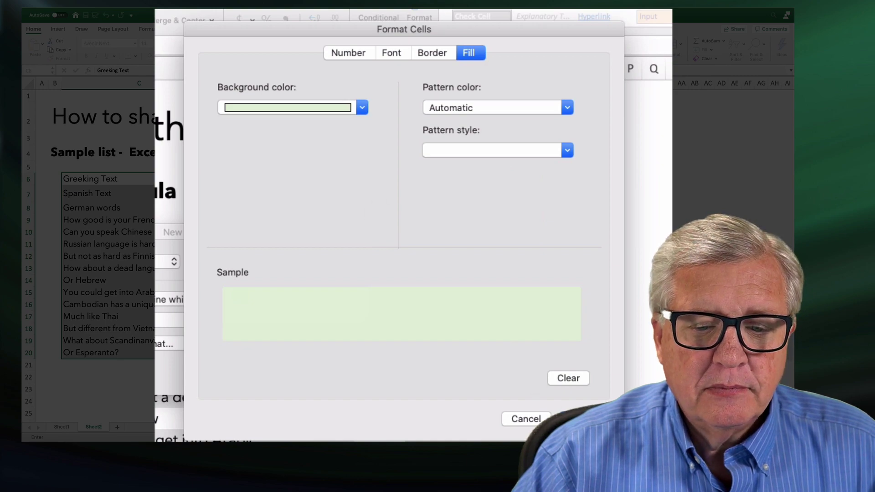
click(574, 419)
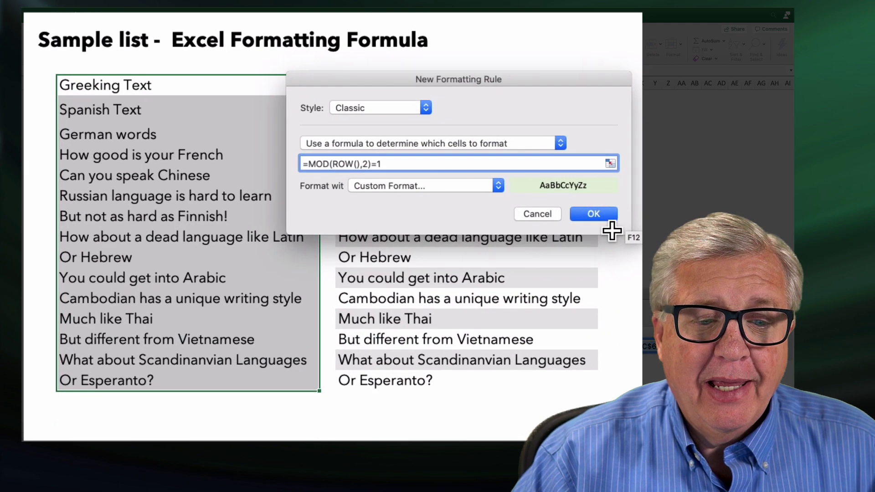
click(601, 218)
click(432, 437)
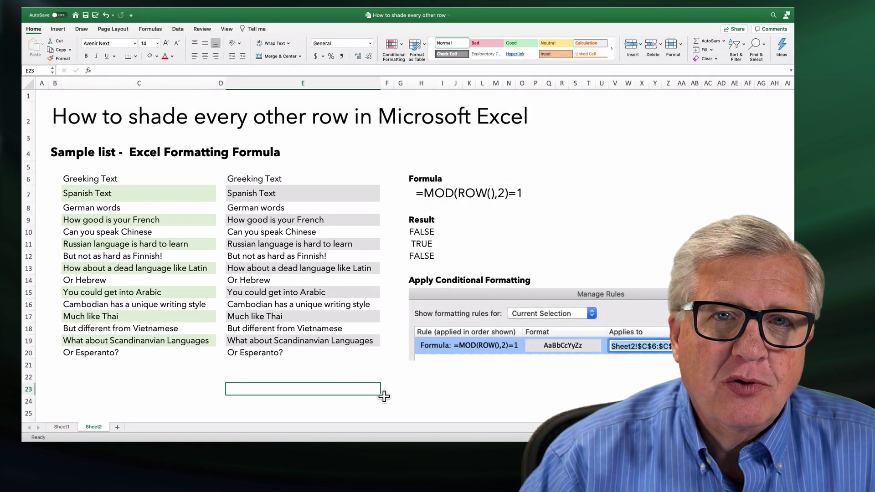
- Insert a new row 11 with Cantonese in C11, then highlight the MOD formula in I7
click(110, 248)
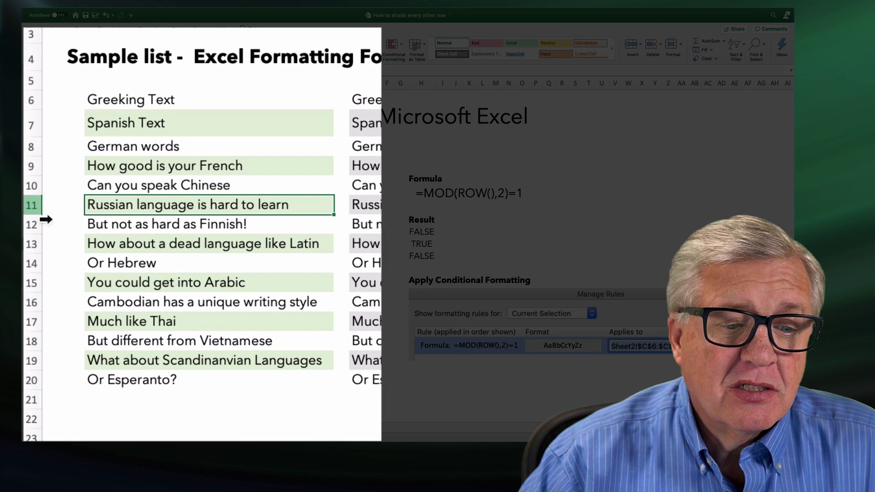
click(30, 245)
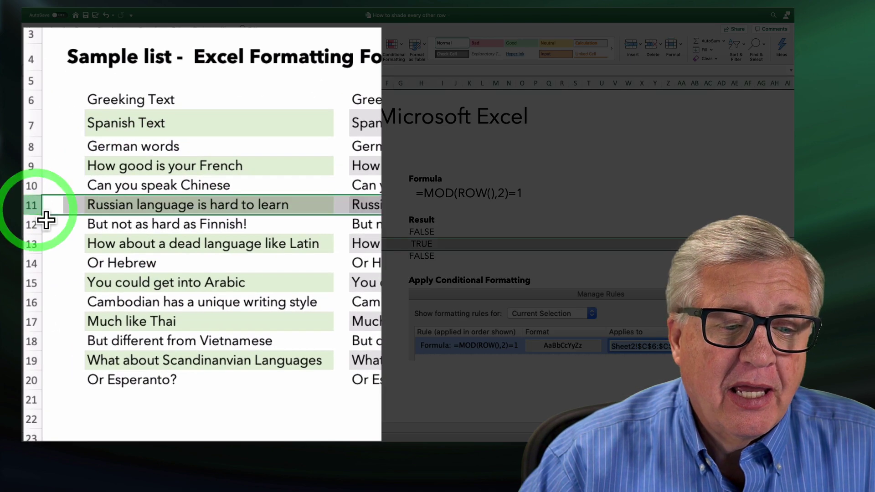
right_click(46, 221)
click(119, 270)
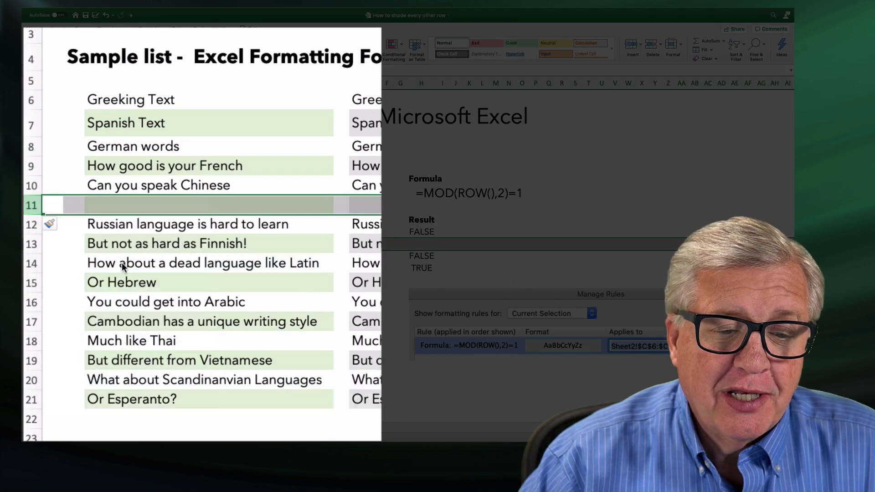
click(182, 213)
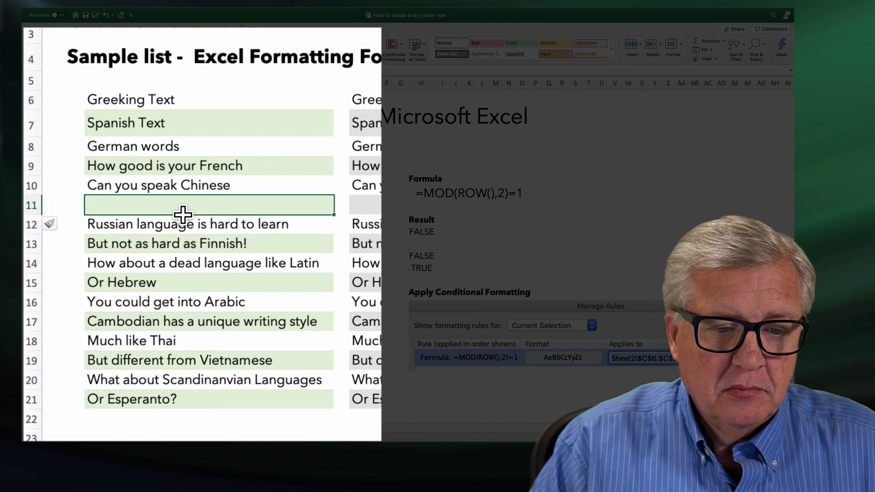
text(Cantonese)
key(Return)
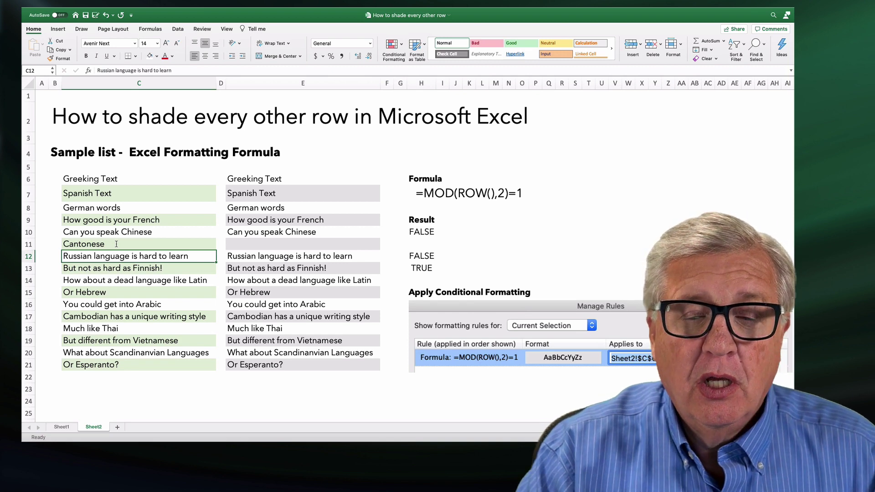
click(442, 196)
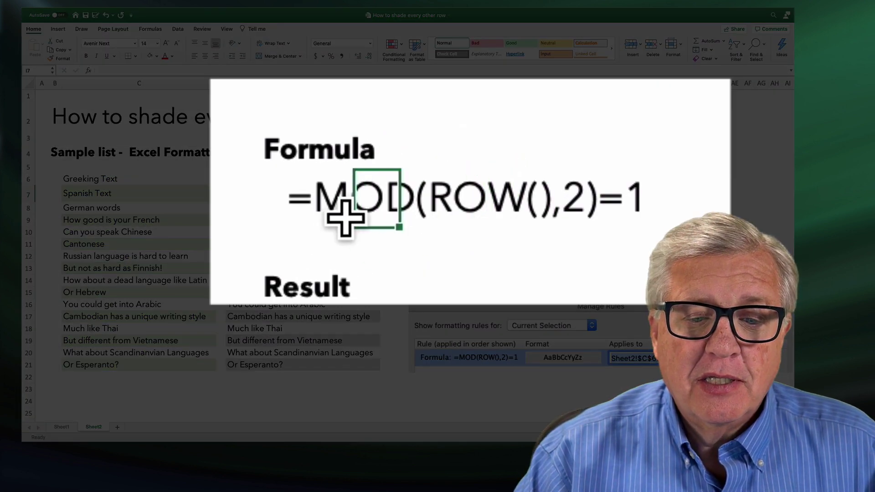
drag(318, 219, 674, 215)
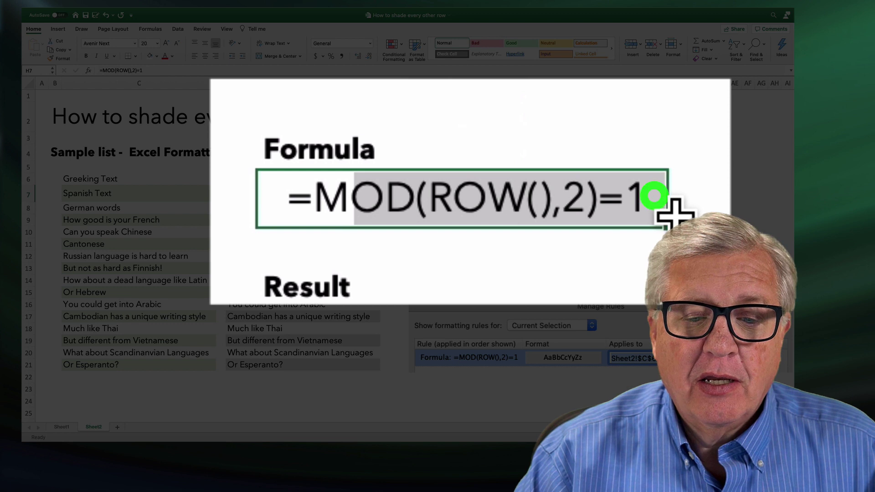